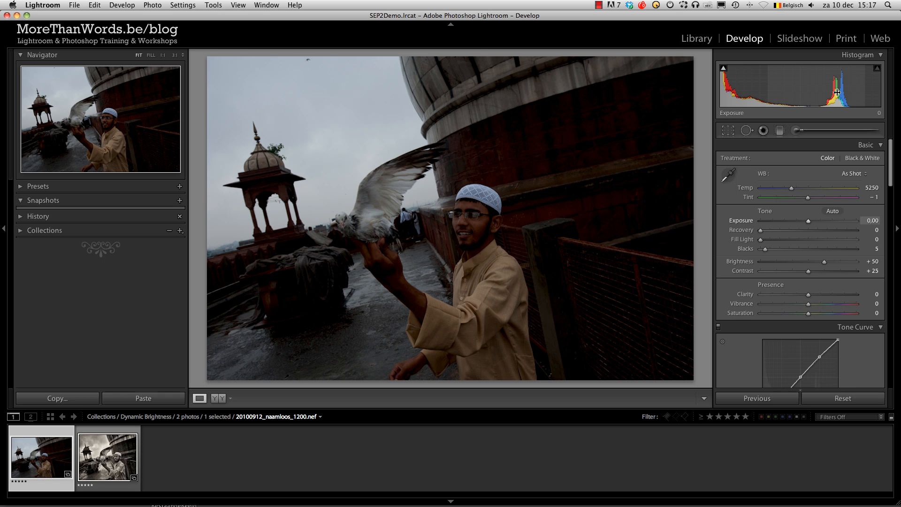
Set the photo's Blacks to 0 and raise the Exposure to +1.20
mouse_move(723, 69)
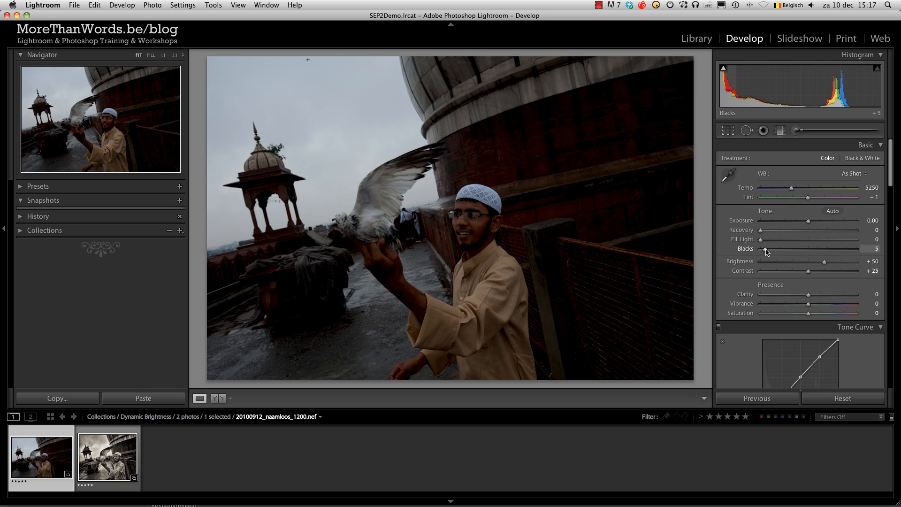
left_click_drag(766, 249, 760, 253)
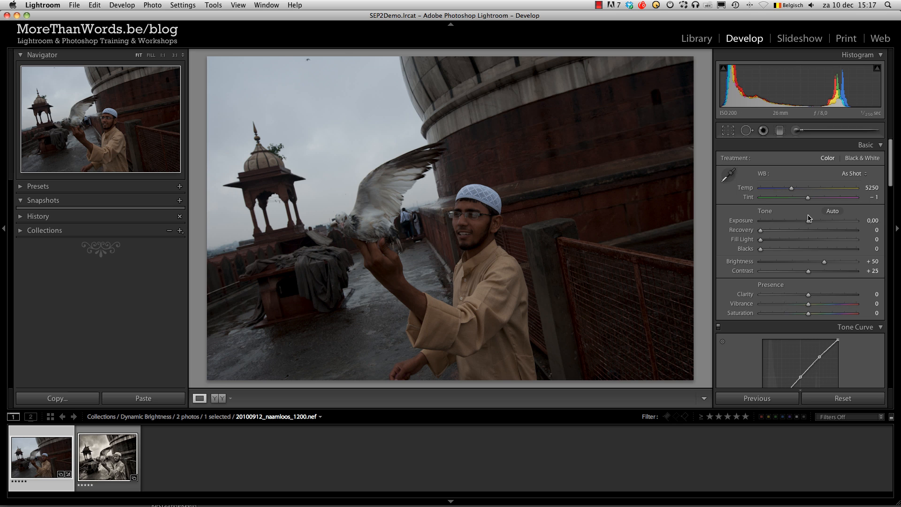
left_click_drag(809, 224, 824, 228)
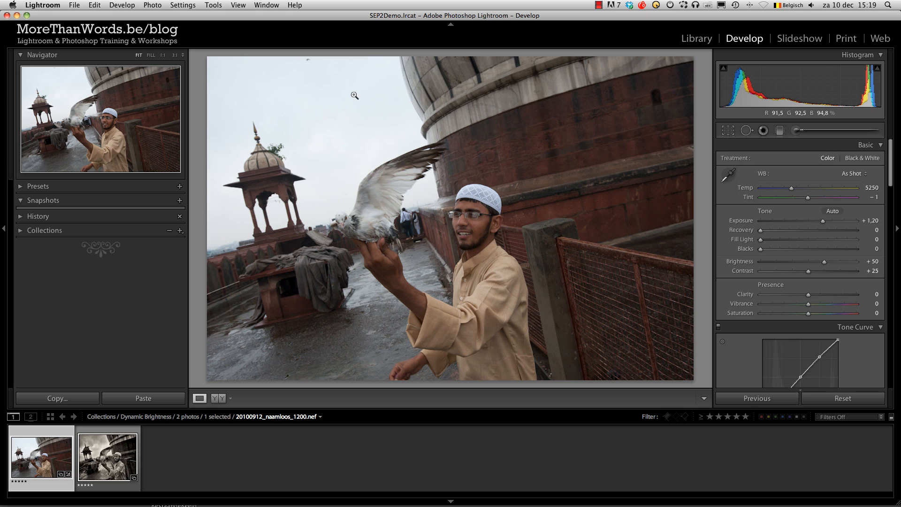
Open a 16-bit AdobeRGB TIFF copy with Lightroom adjustments in Silver Efex Pro 2 for editing
left_click(154, 5)
mouse_move(178, 56)
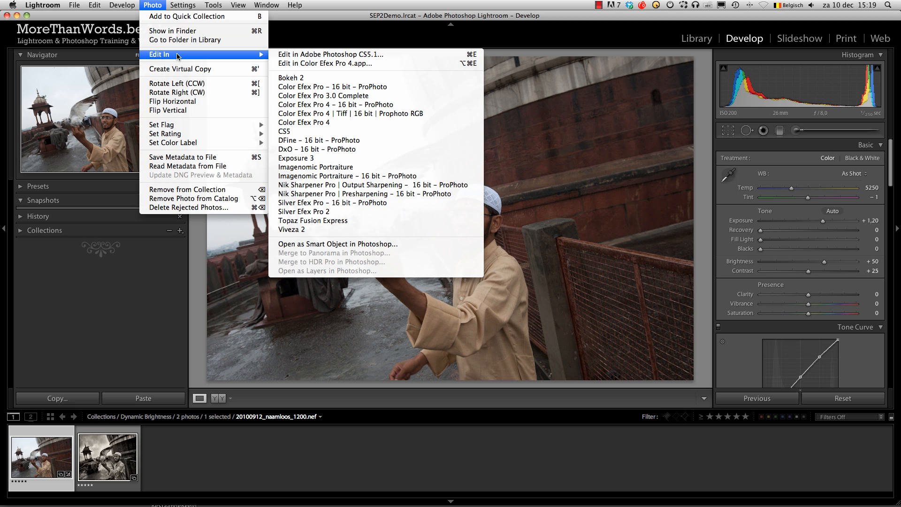
left_click(449, 211)
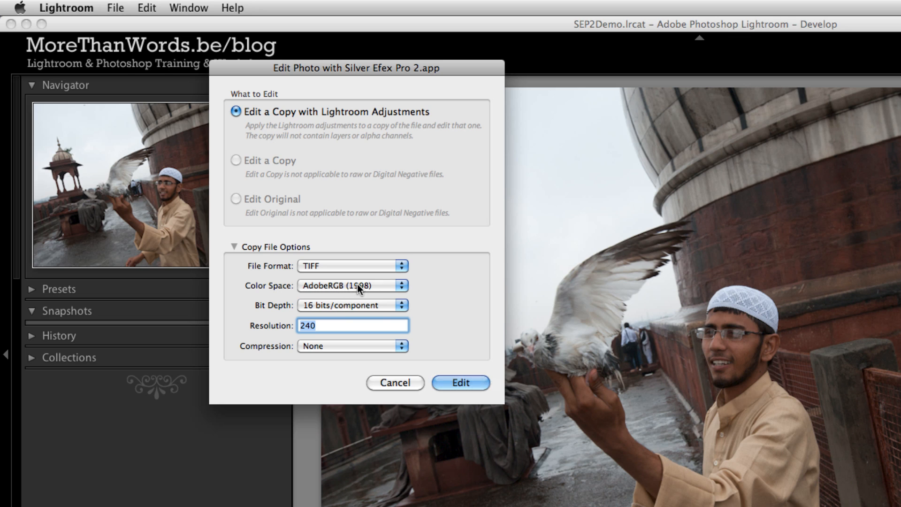
left_click(462, 382)
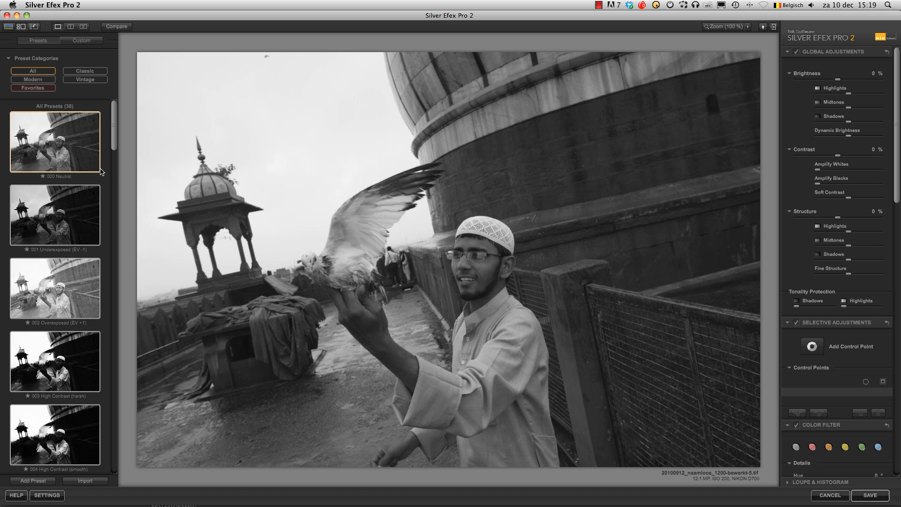
Apply the 015 Full Dynamic (harsh) preset and strongly lower the Dynamic Brightness
left_click_drag(113, 126, 113, 253)
mouse_move(113, 262)
left_mouse_down()
mouse_move(113, 274)
mouse_move(114, 263)
left_mouse_up()
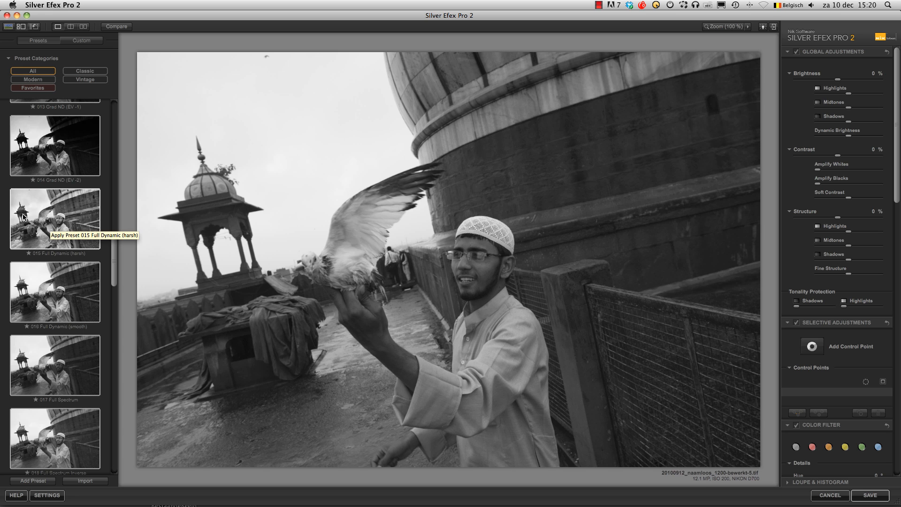
left_click(61, 217)
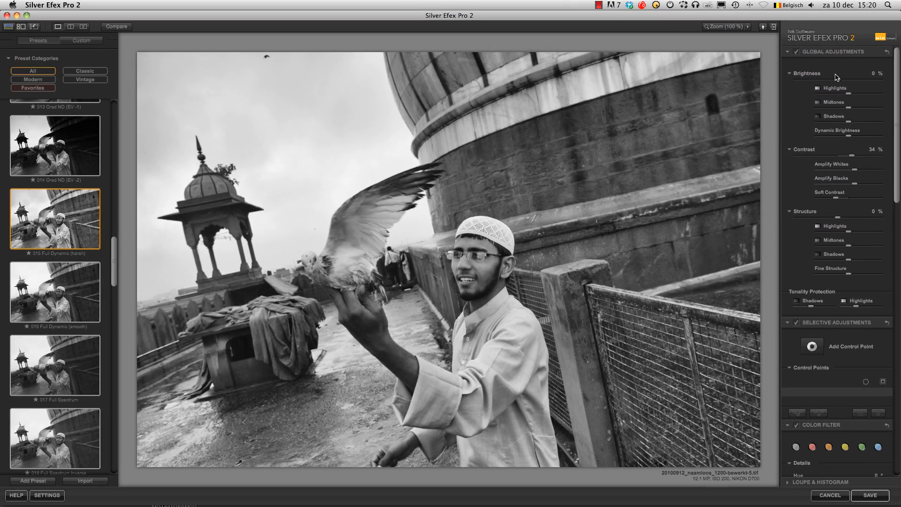
mouse_move(838, 82)
left_mouse_down()
mouse_move(803, 84)
mouse_move(838, 84)
left_mouse_up()
left_click_drag(849, 136, 822, 136)
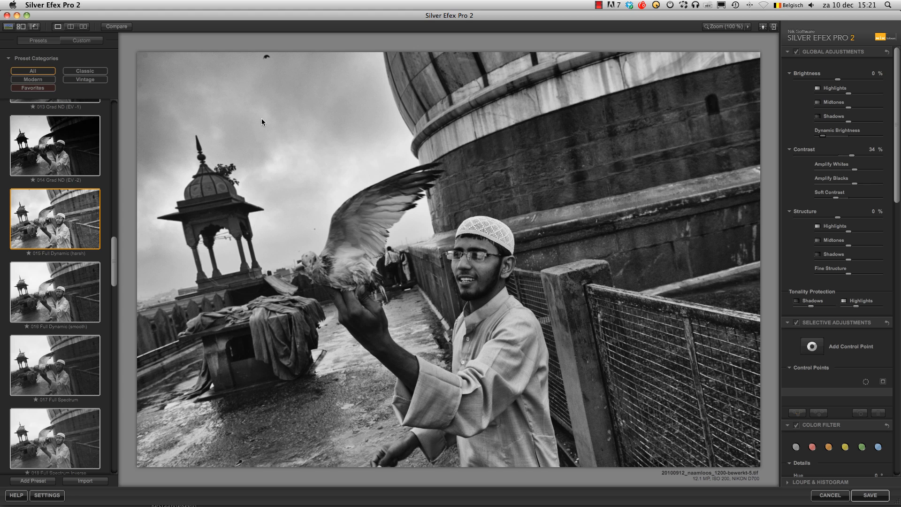
Add a control point in the sky with size 53%, slightly lowered brightness and structure 29%
left_click(812, 347)
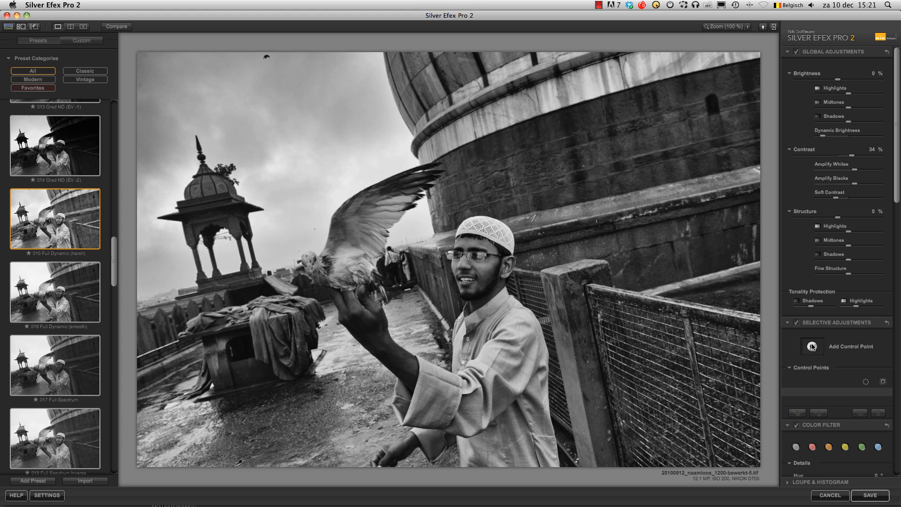
left_click(257, 143)
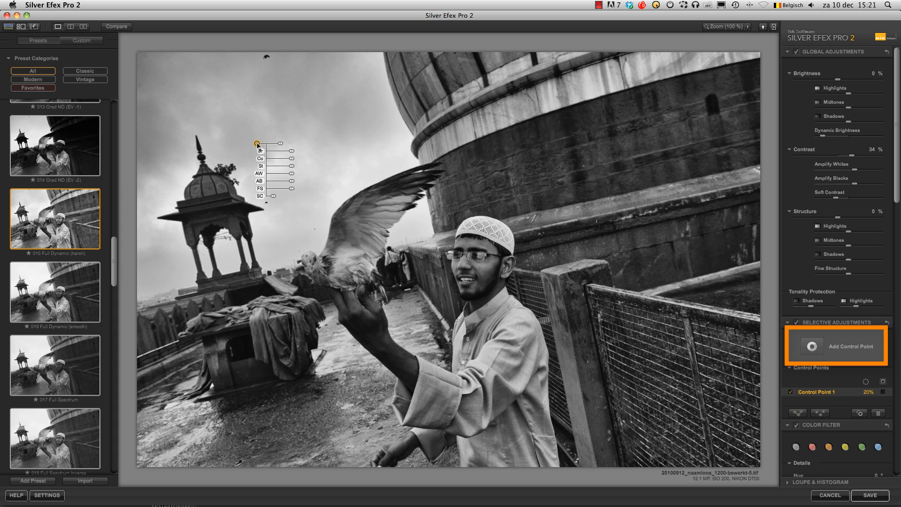
left_click_drag(280, 143, 293, 147)
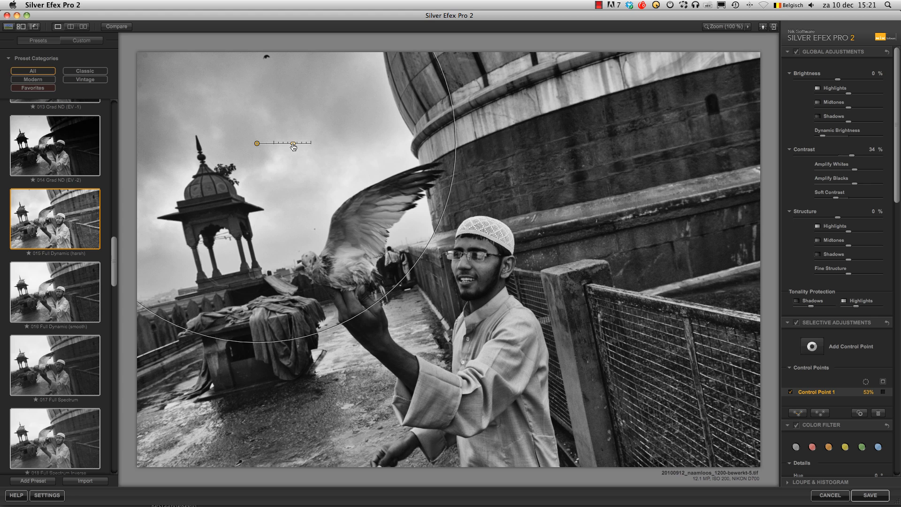
left_click_drag(293, 147, 293, 146)
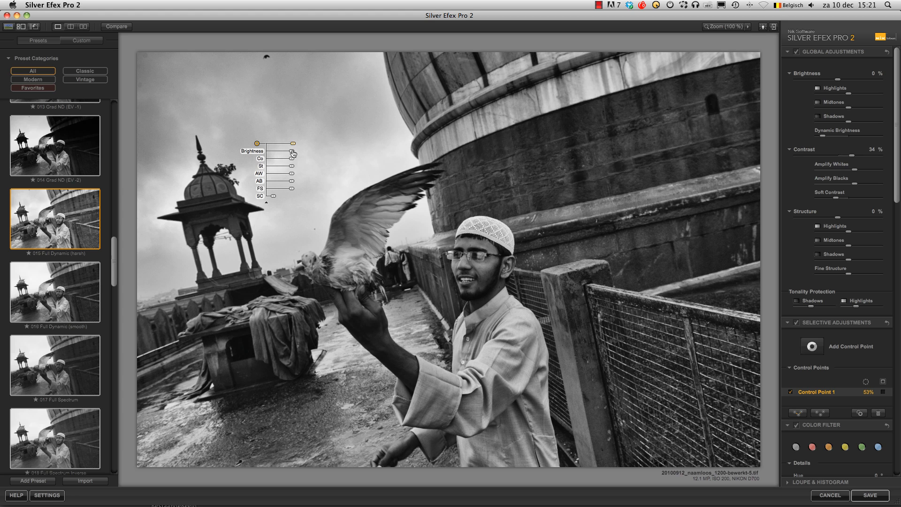
left_click_drag(293, 153, 297, 169)
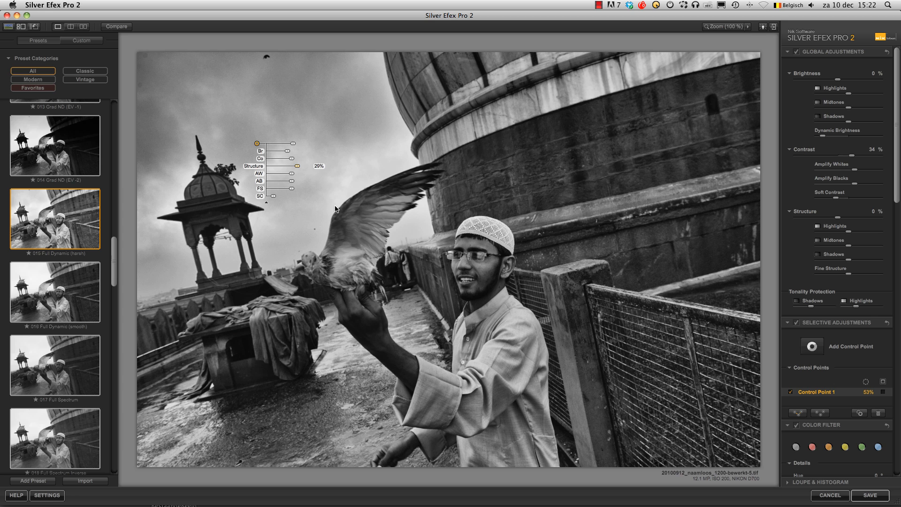
Add a control point on the small domed tower with size 23% and structure 59%
left_click(813, 347)
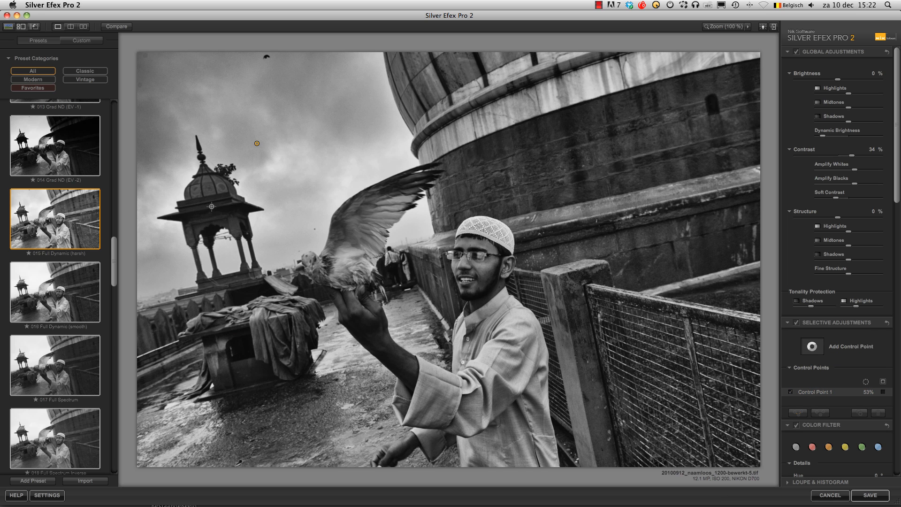
left_click(208, 207)
left_click_drag(231, 206, 255, 233)
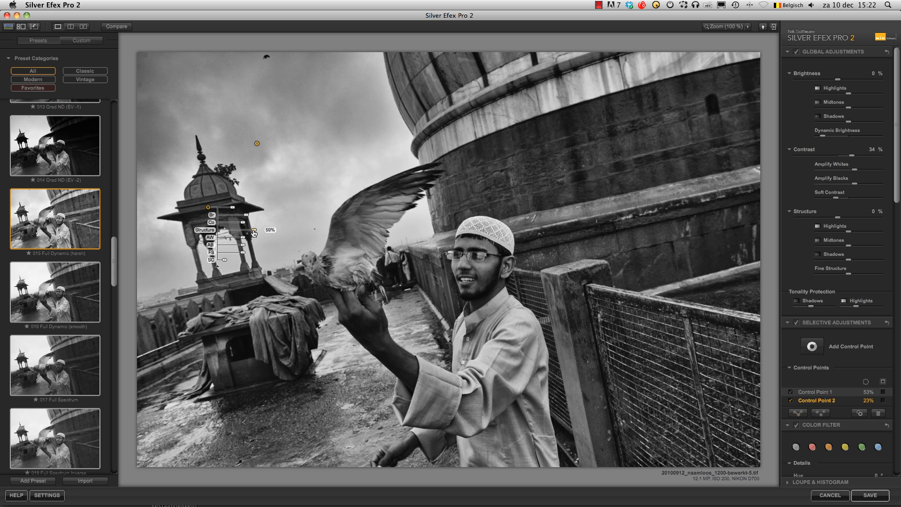
Add a control point on the draped cloth with size 23%, slightly raised brightness and contrast, and structure 67%
left_click(818, 348)
left_click(272, 322)
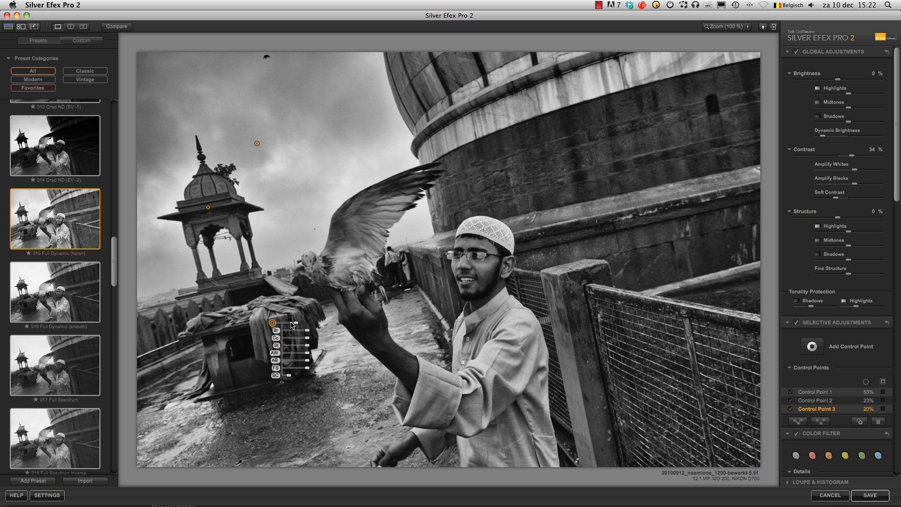
left_click_drag(295, 323, 309, 348)
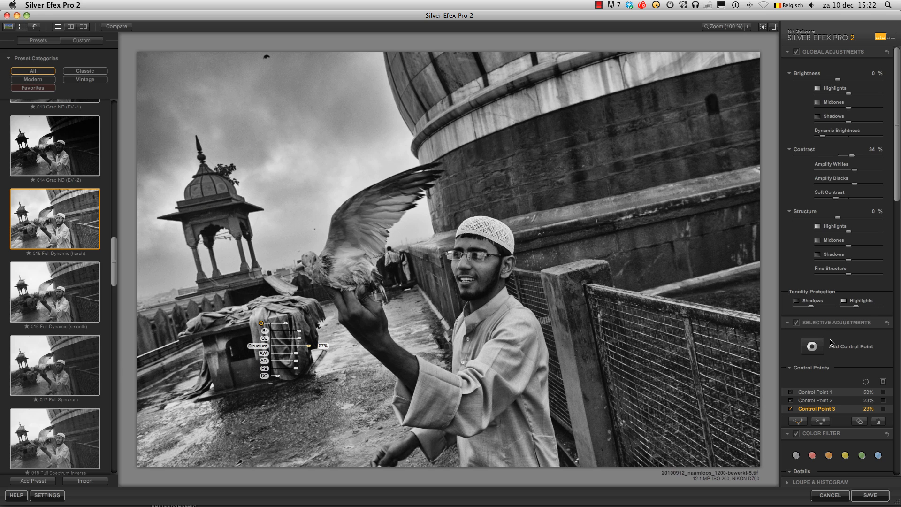
Add a control point on the man's raised forearm and set its brightness to 27%
left_click(812, 347)
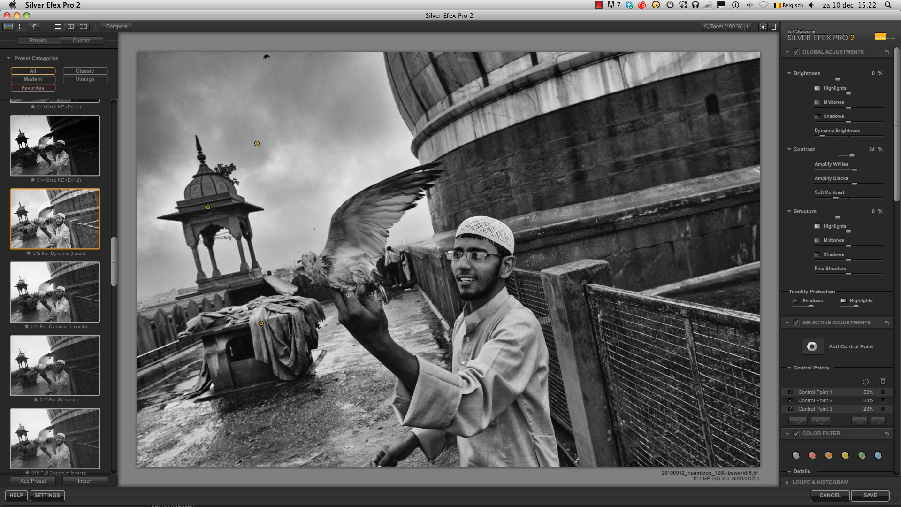
left_click(385, 344)
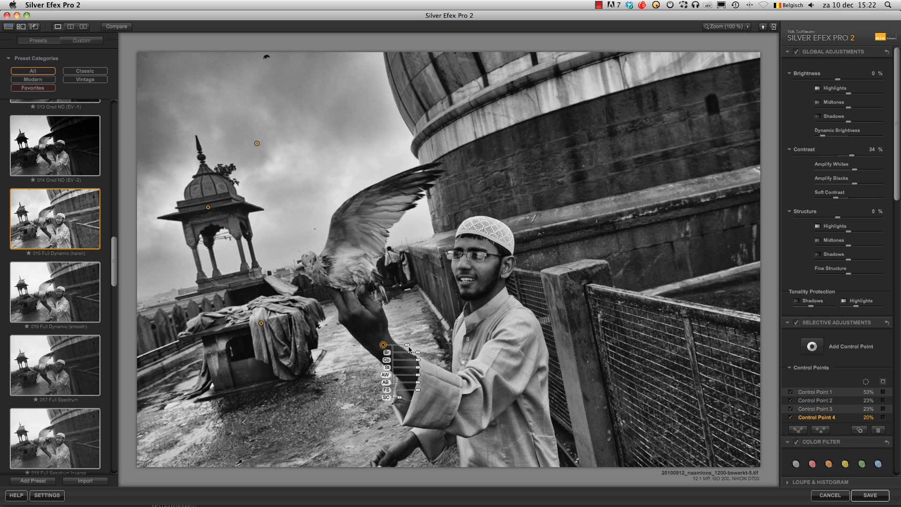
left_click_drag(418, 355, 423, 356)
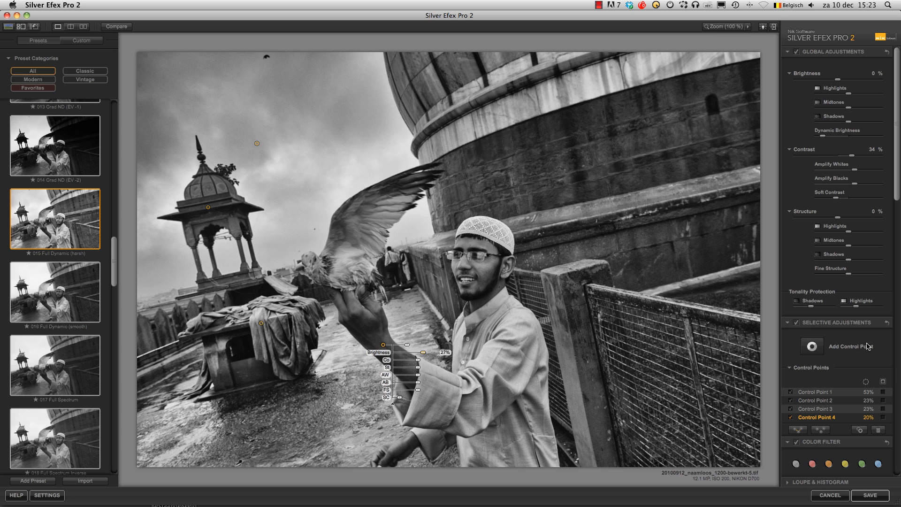
Add control points on the bird's wing (size 27%, brightness 22%, structure 100%) and head (size 5%, structure 67%)
left_click(811, 346)
left_click(365, 227)
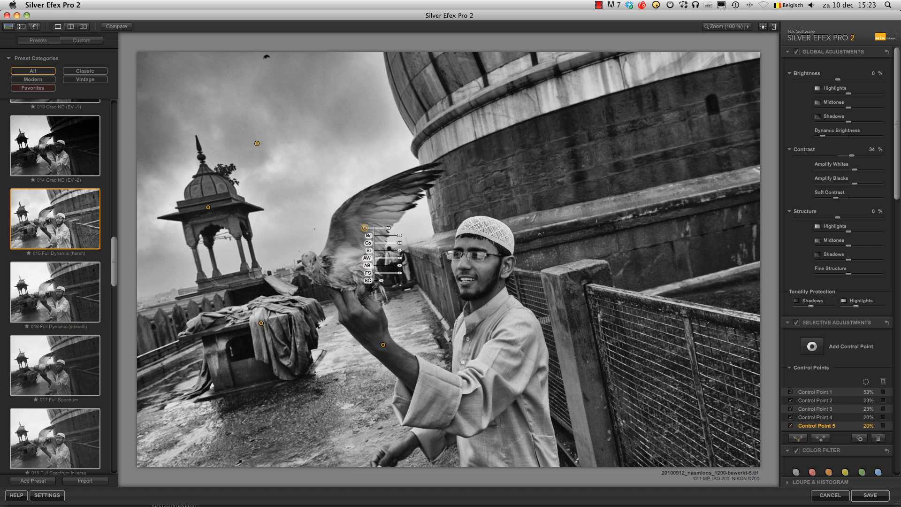
left_click_drag(389, 230, 405, 238)
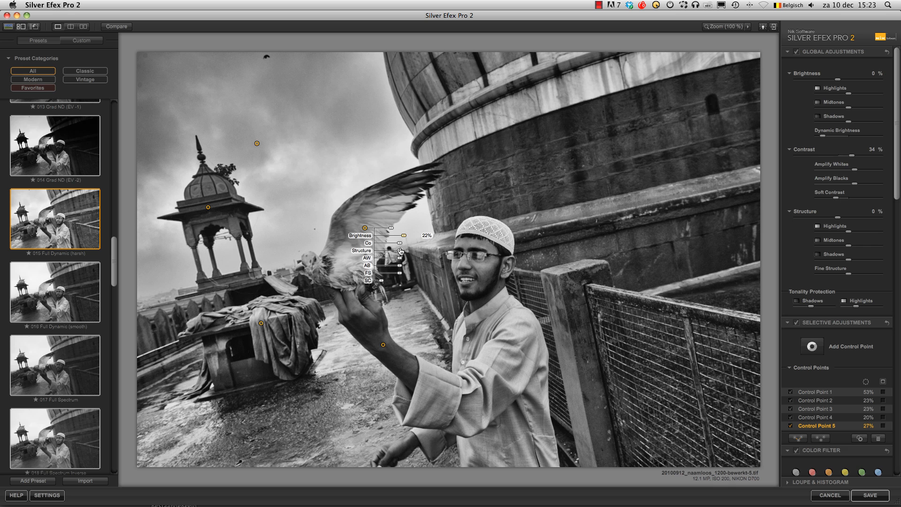
left_click_drag(401, 251, 420, 254)
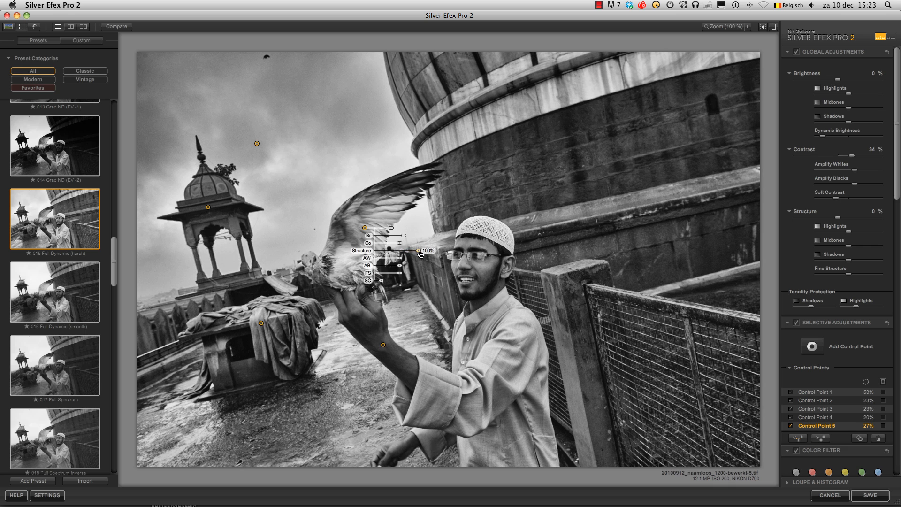
left_click(812, 347)
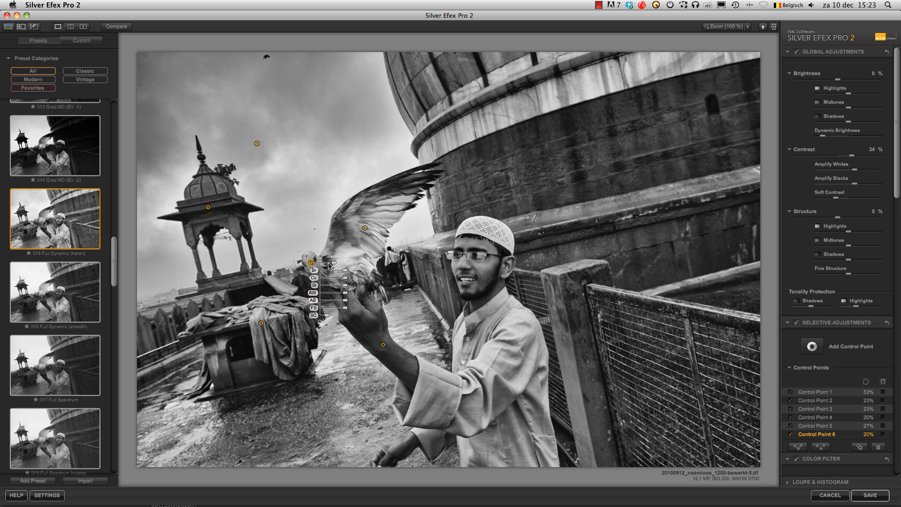
left_click_drag(334, 262, 358, 289)
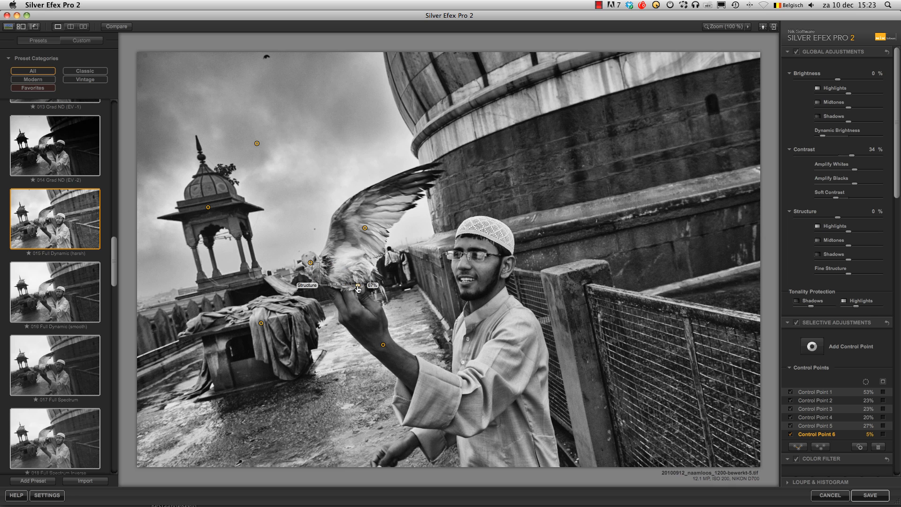
Add a control point on the man's shirt with size 30% and fine structure 42%
left_click(812, 347)
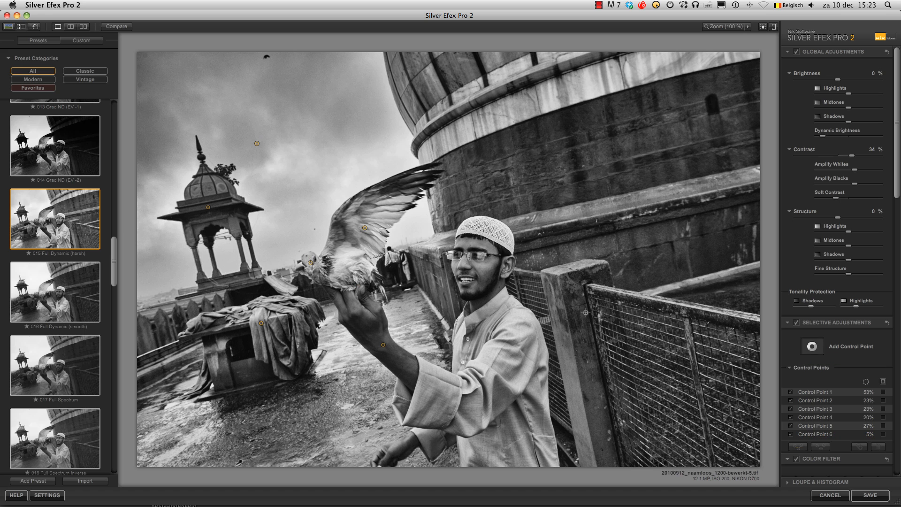
left_click(488, 381)
left_click_drag(510, 382, 515, 384)
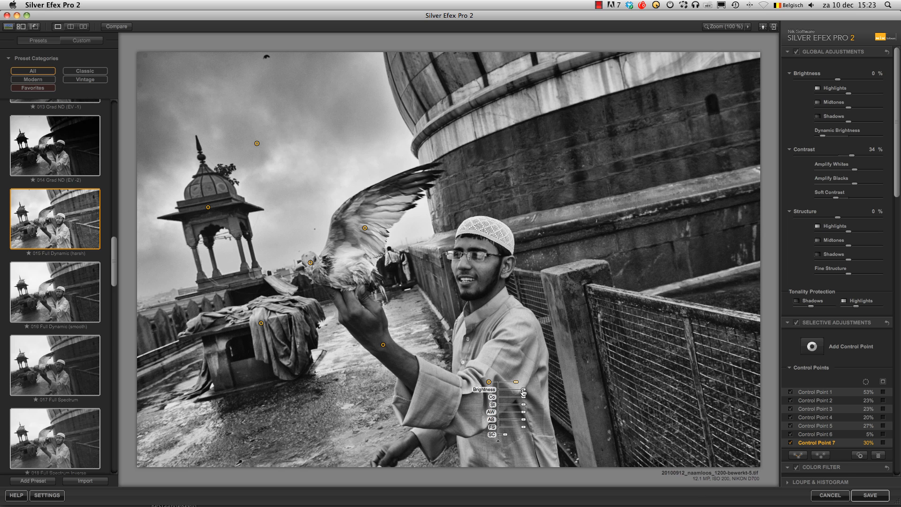
left_click(523, 390)
left_click_drag(522, 429, 531, 430)
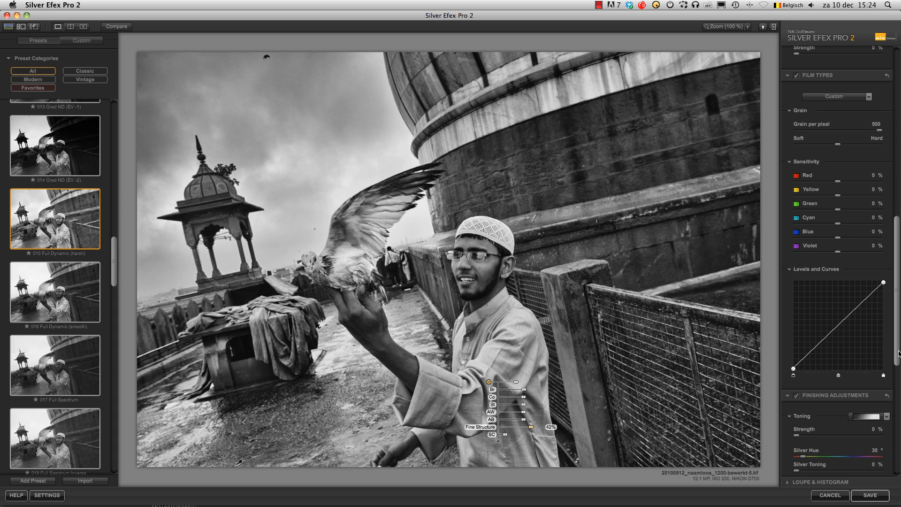
Apply the Coffee toning number 13 to the photo and set its strength to 28%
scroll(829, 233, "down", 3)
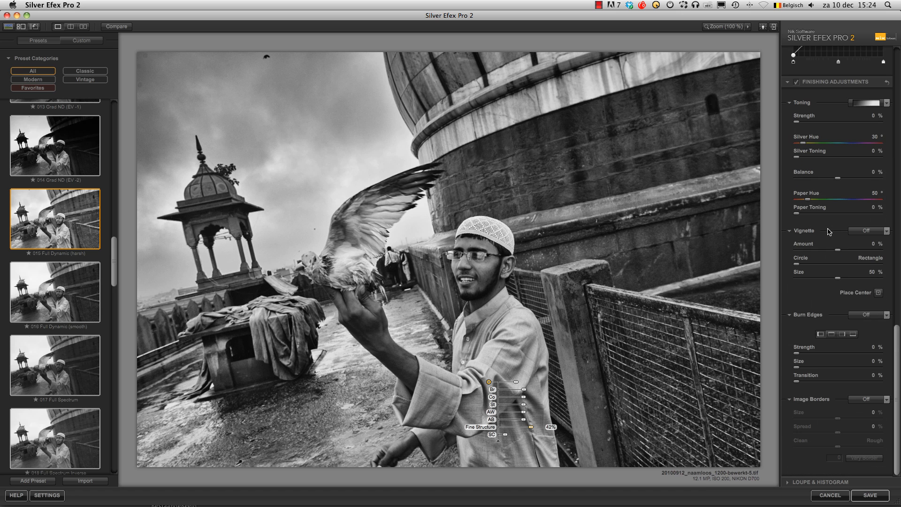
scroll(826, 207, "down", 3)
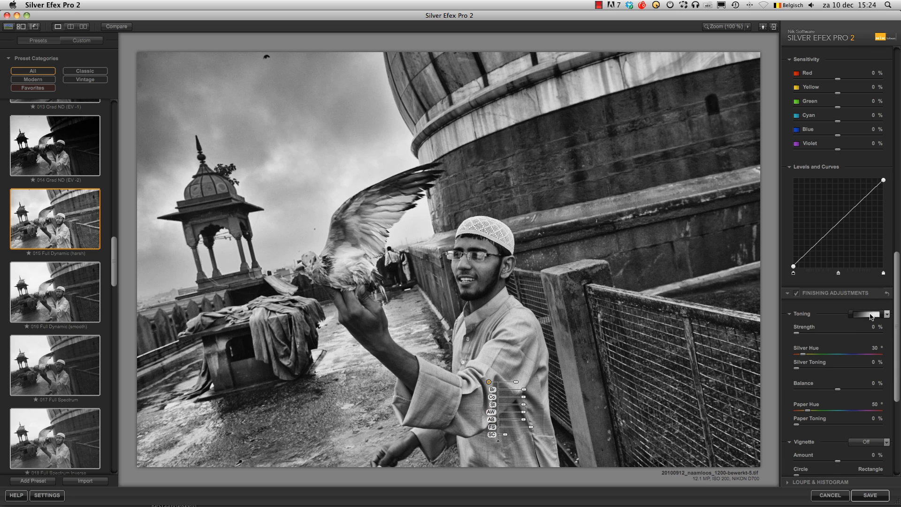
left_click(886, 314)
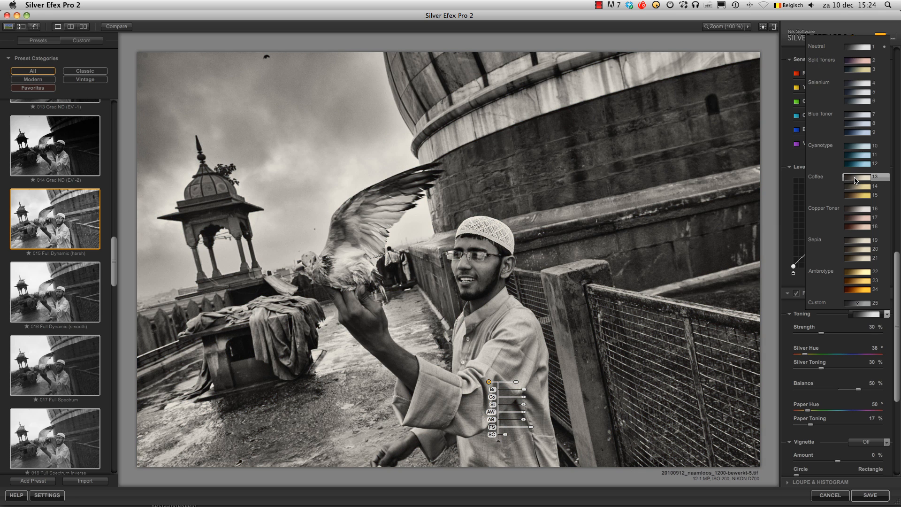
left_click(855, 180)
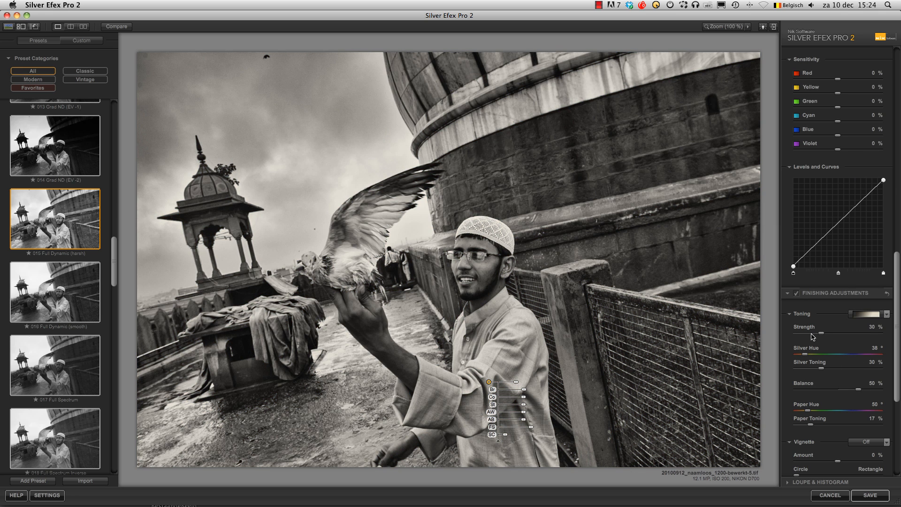
left_click_drag(820, 334, 817, 334)
Apply the Lens Falloff 2 vignette to the photo and place its center on the man's face just below his glasses
left_click_drag(896, 357, 897, 434)
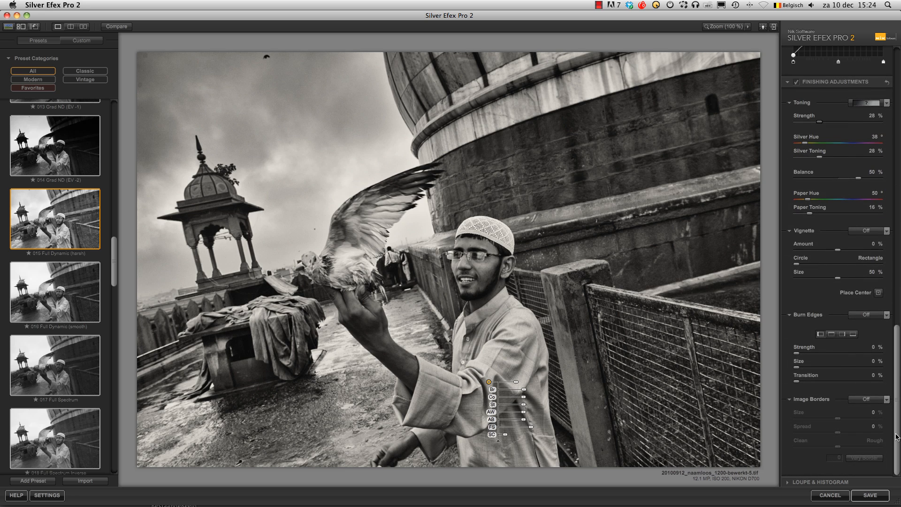
left_click(876, 234)
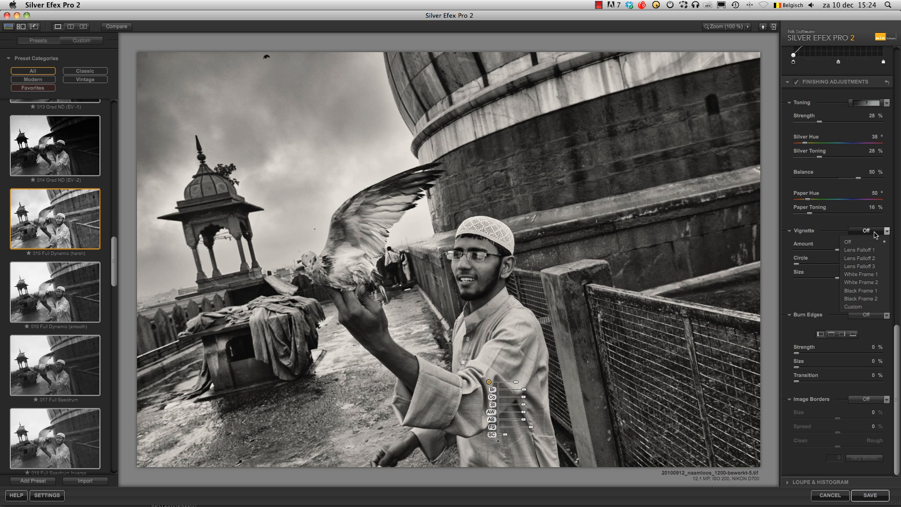
left_click(873, 258)
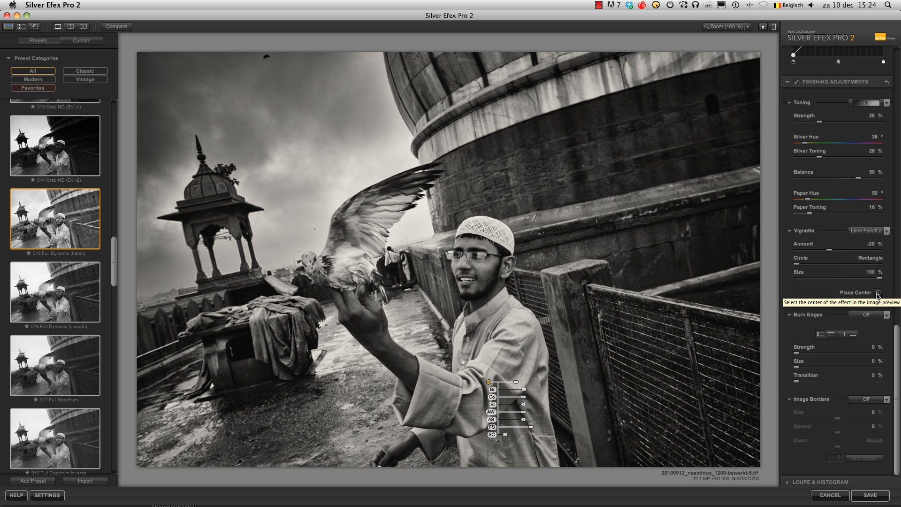
left_click(878, 294)
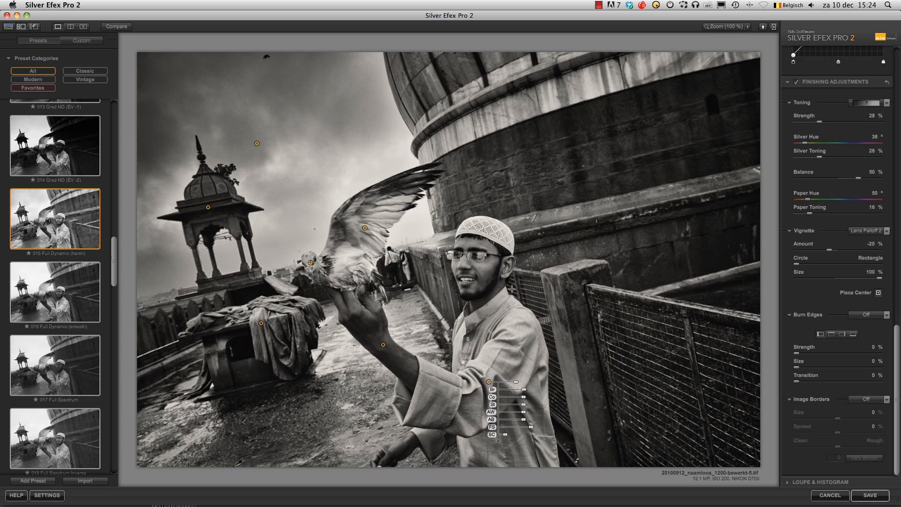
left_click(490, 265)
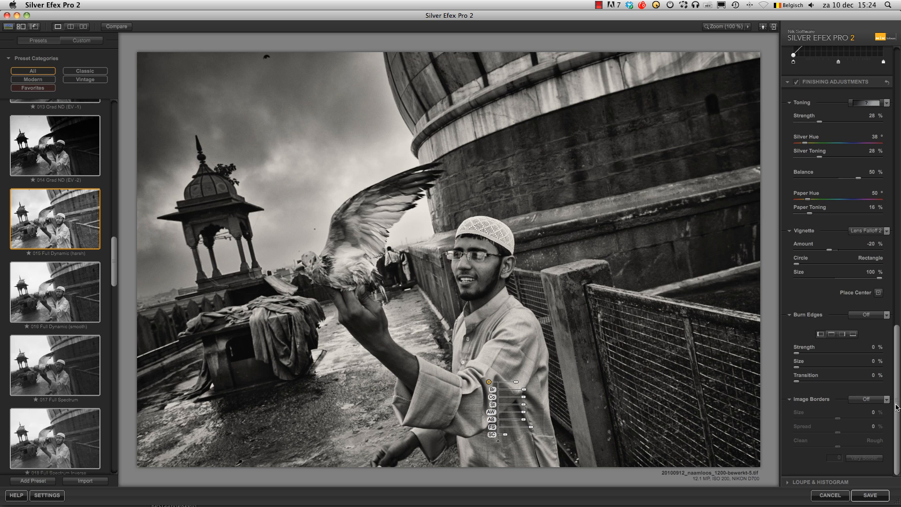
Add the Type 3 image border around the photo and compare the result with the image's former settings
left_click(867, 399)
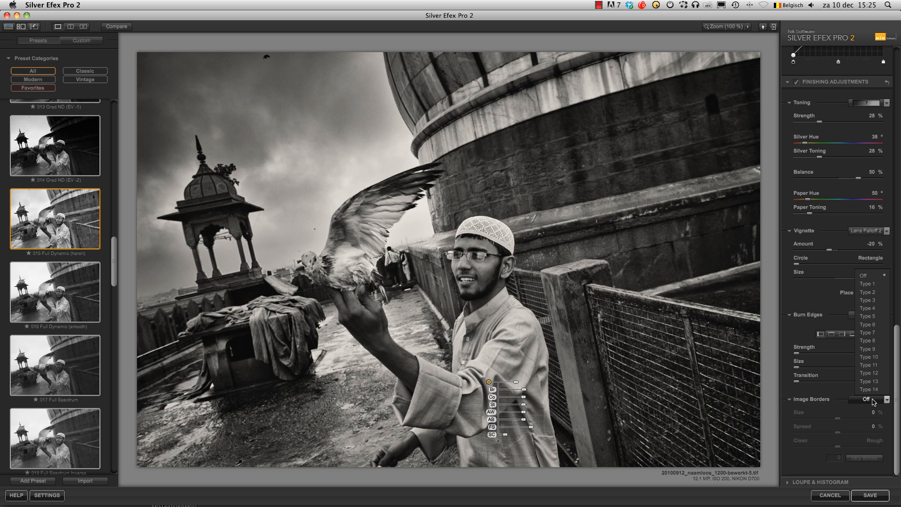
left_click(875, 300)
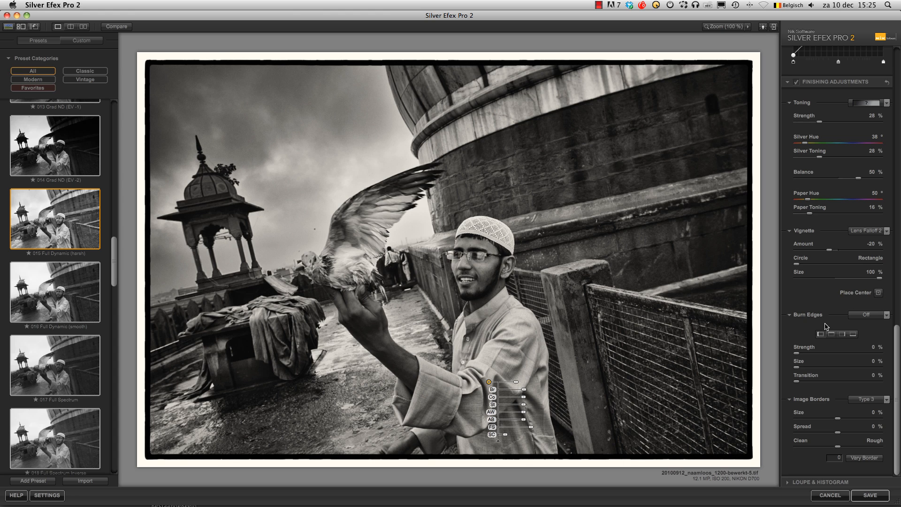
left_click(110, 28)
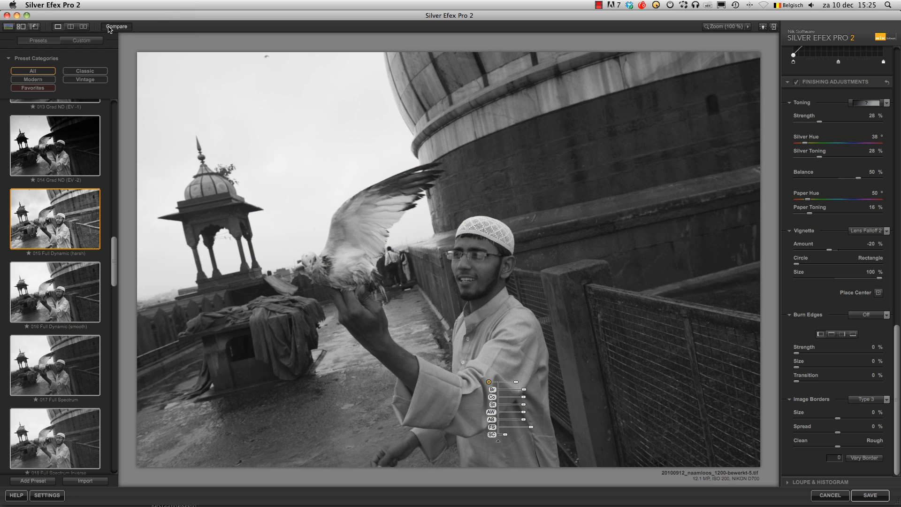
left_click(109, 27)
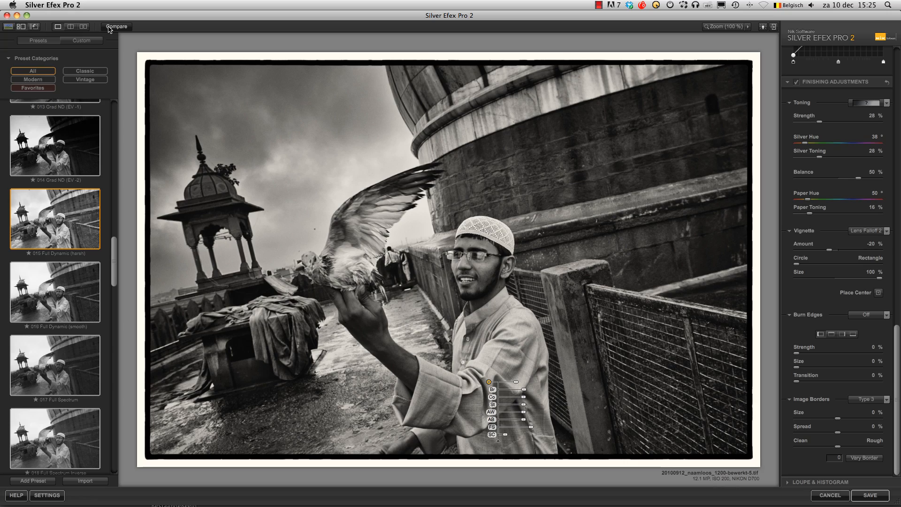